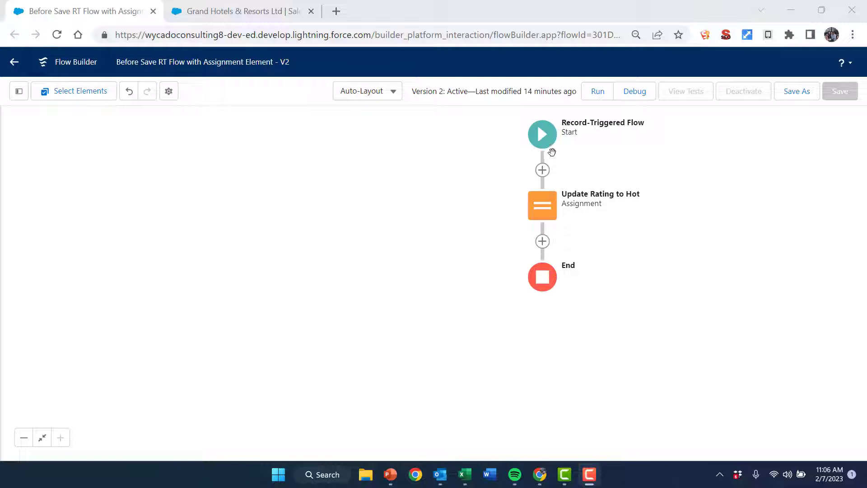
- Show the Start element's trigger details: Account object, create or update trigger, and conditions
{"action": "left_click", "coordinate": [542, 137]}
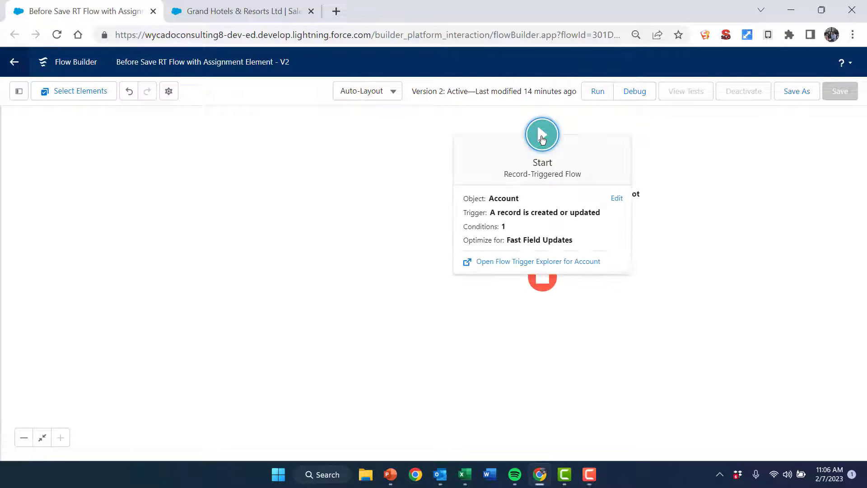
{"action": "left_click", "coordinate": [615, 199]}
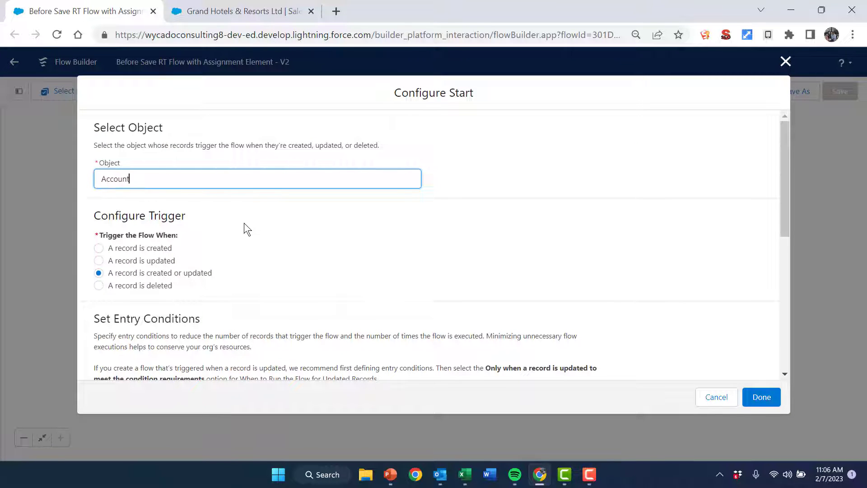
{"action": "scroll", "coordinate": [244, 223], "scroll_direction": "down", "scroll_amount": 3}
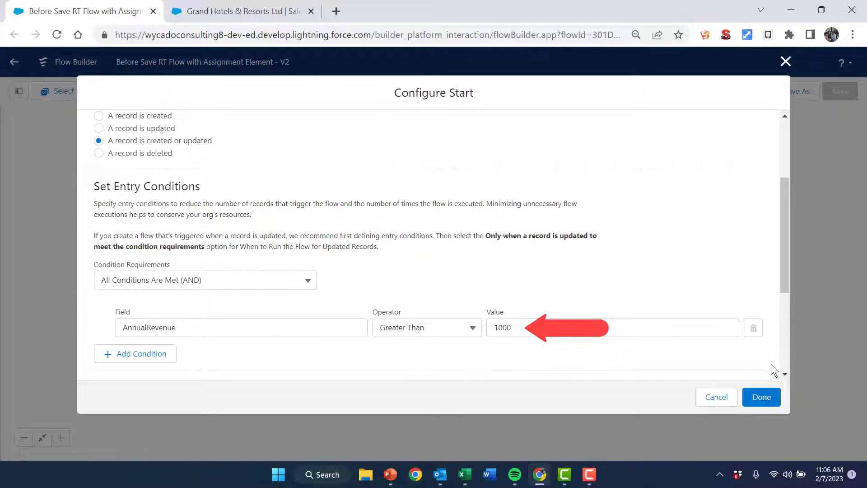
{"action": "scroll", "coordinate": [784, 372], "scroll_direction": "down", "scroll_amount": 2}
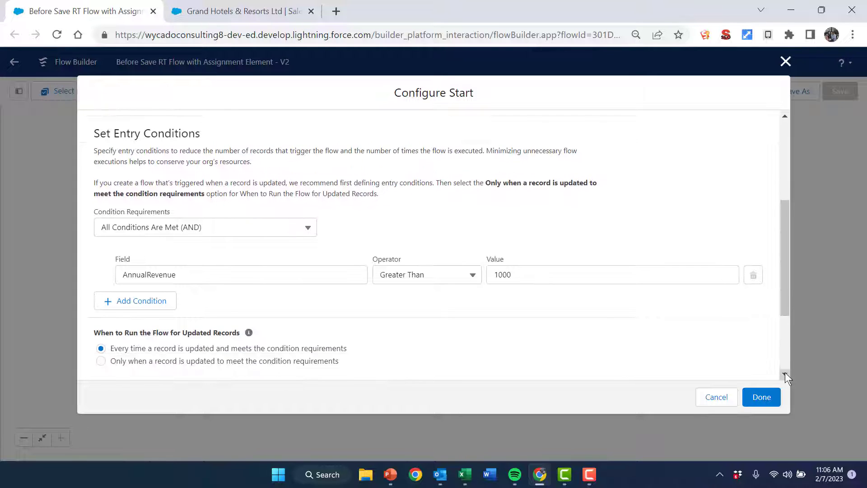
{"action": "scroll", "coordinate": [785, 374], "scroll_direction": "down", "scroll_amount": 2}
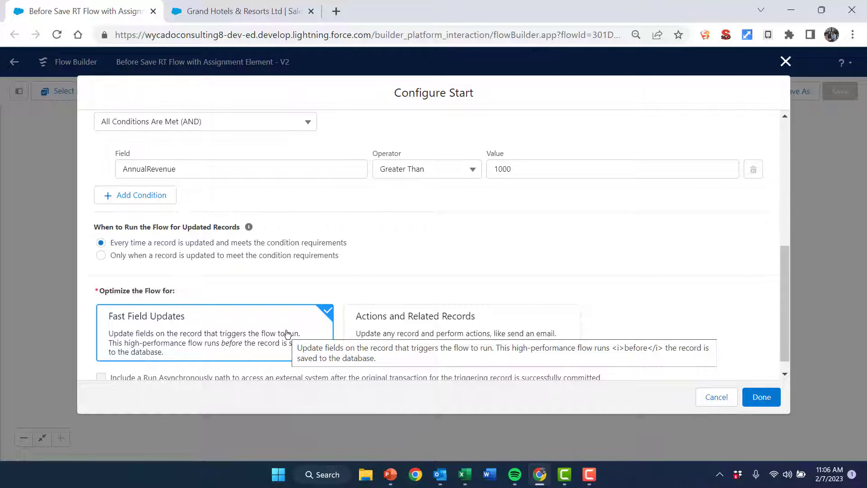
{"action": "left_click", "coordinate": [761, 397]}
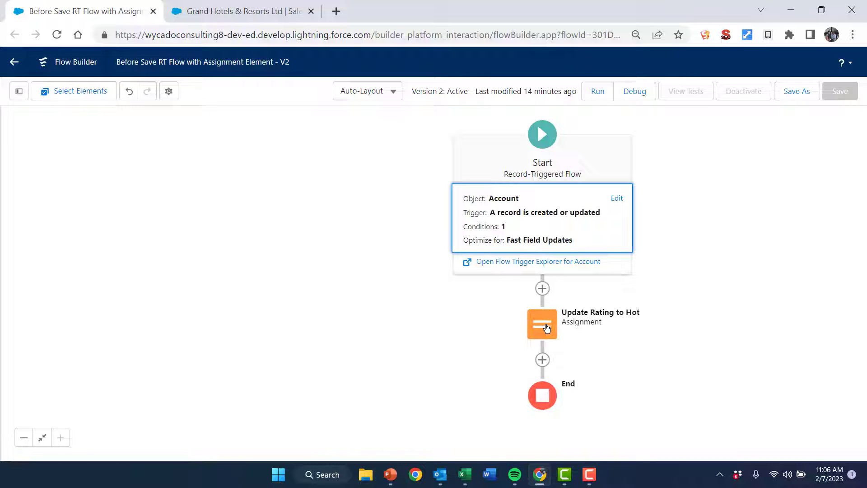
{"action": "double_click", "coordinate": [544, 325]}
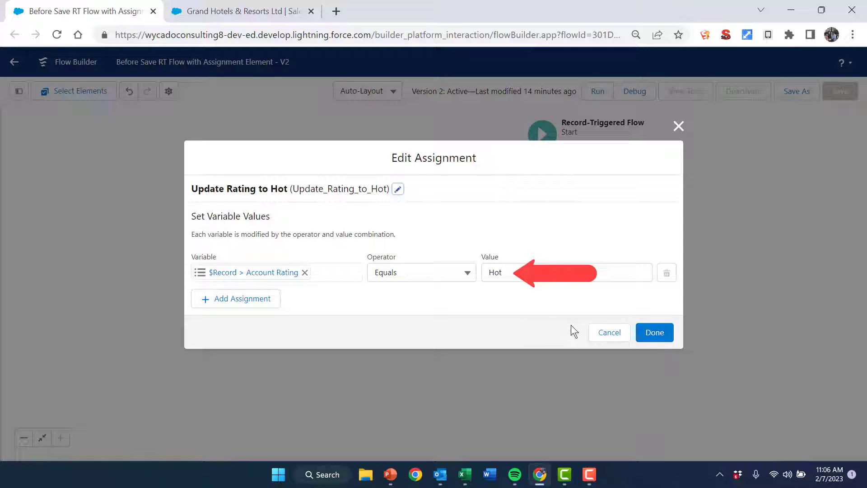
{"action": "left_click", "coordinate": [609, 333]}
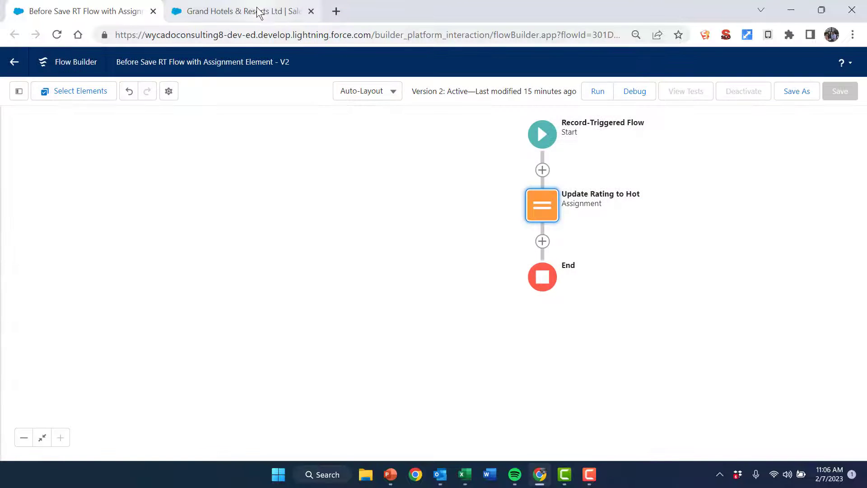
- Change Grand Hotels & Resorts Ltd's Annual Revenue to 5000 and save the record
{"action": "left_click", "coordinate": [259, 12]}
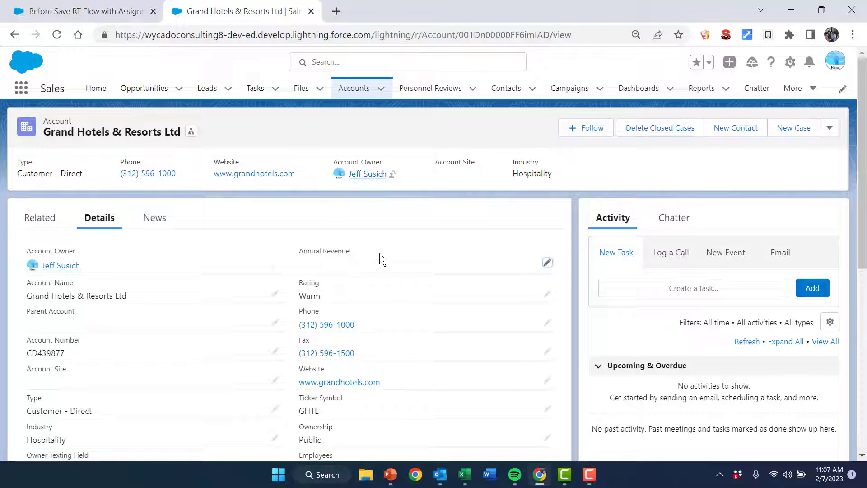
{"action": "left_click", "coordinate": [546, 263]}
{"action": "type", "text": "5000"}
{"action": "left_click", "coordinate": [310, 441]}
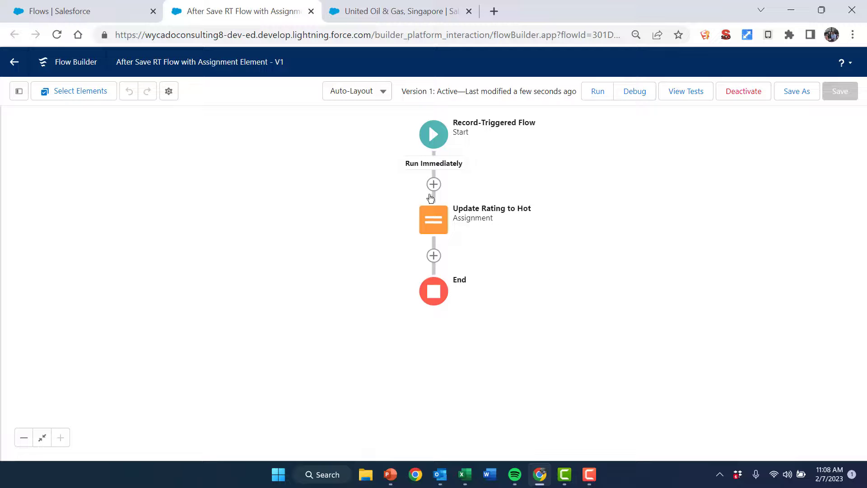
{"action": "left_click", "coordinate": [434, 137]}
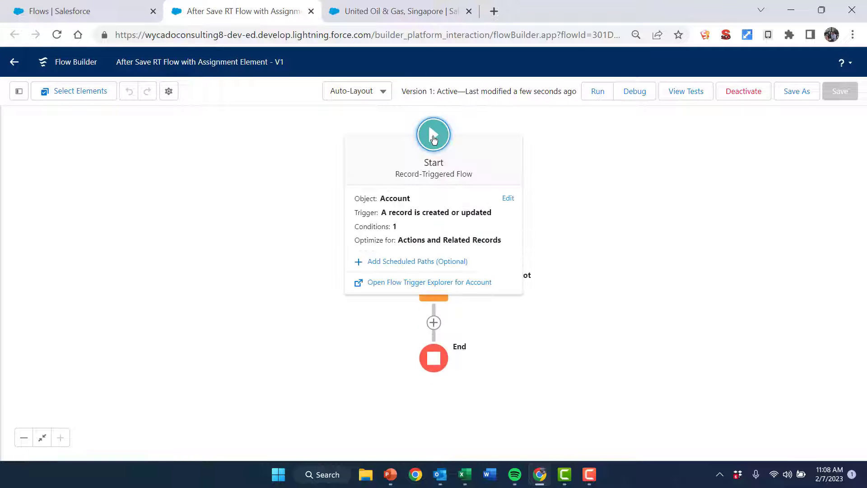
{"action": "left_click", "coordinate": [507, 199]}
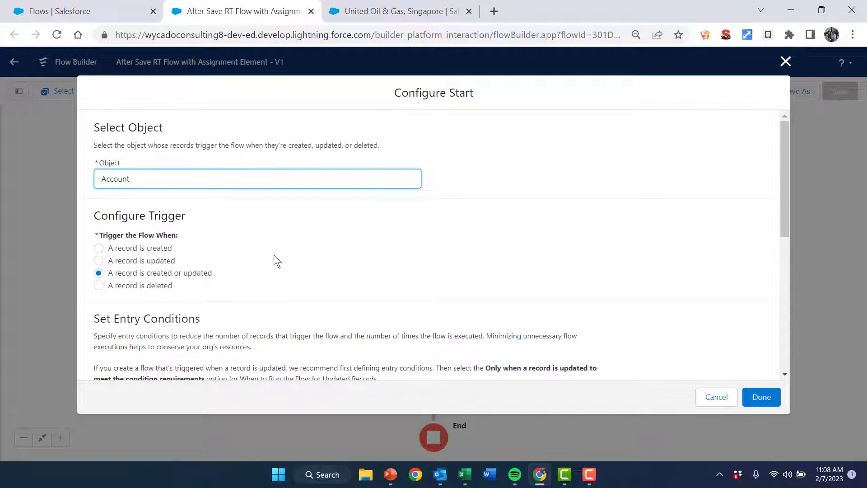
{"action": "scroll", "coordinate": [276, 255], "scroll_direction": "down", "scroll_amount": 3}
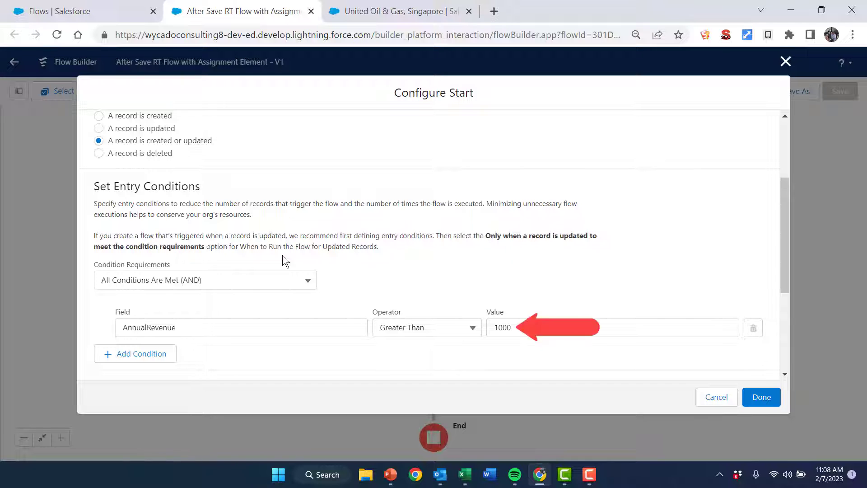
{"action": "scroll", "coordinate": [283, 255], "scroll_direction": "down", "scroll_amount": 4}
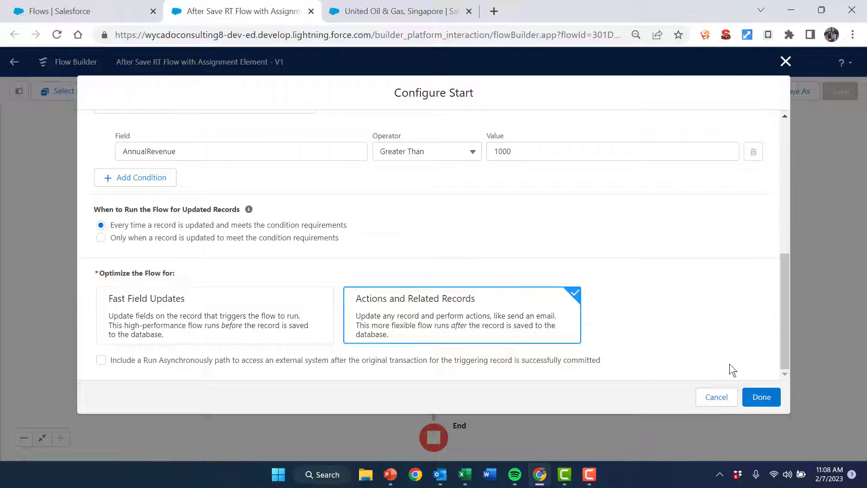
{"action": "left_click", "coordinate": [762, 396]}
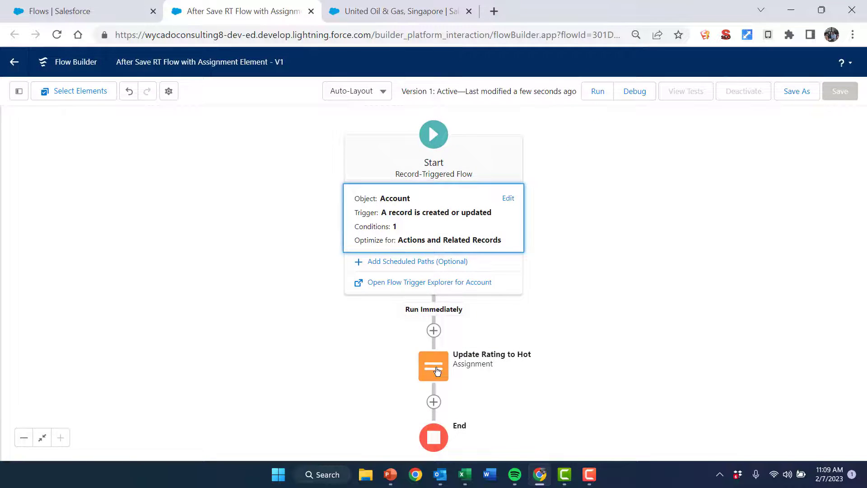
{"action": "left_click", "coordinate": [437, 371]}
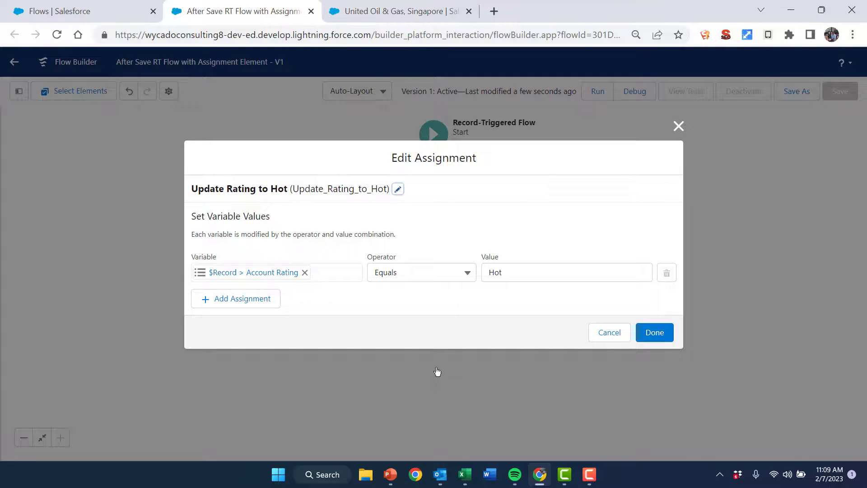
{"action": "left_click", "coordinate": [650, 334]}
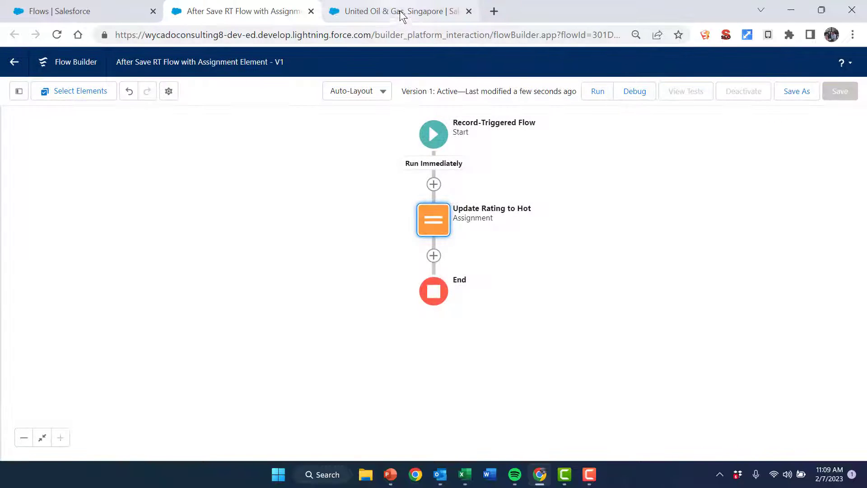
- Save United Oil & Gas, Singapore's Annual Revenue as 5000, then go back to the flow
{"action": "left_click", "coordinate": [401, 13]}
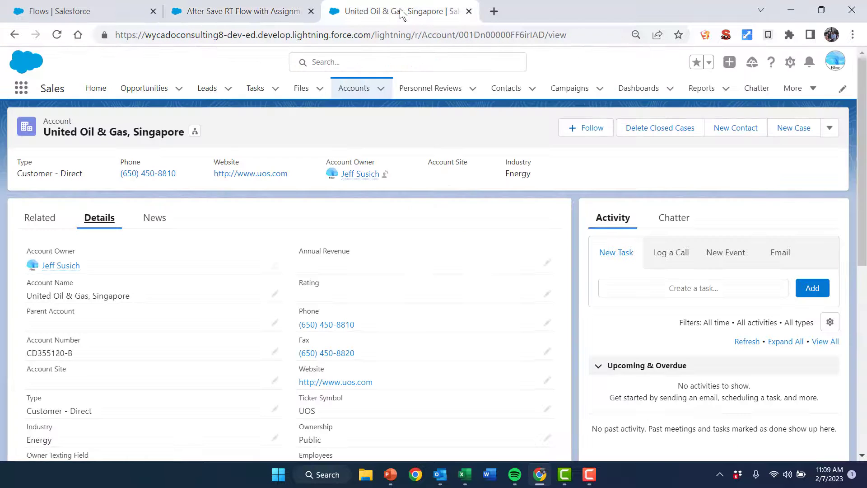
{"action": "left_click", "coordinate": [547, 263]}
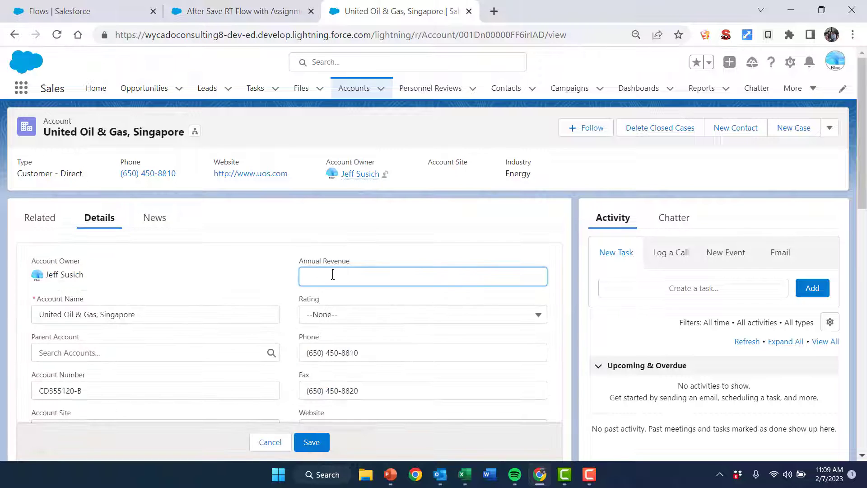
{"action": "type", "text": "5000"}
{"action": "left_click", "coordinate": [311, 442]}
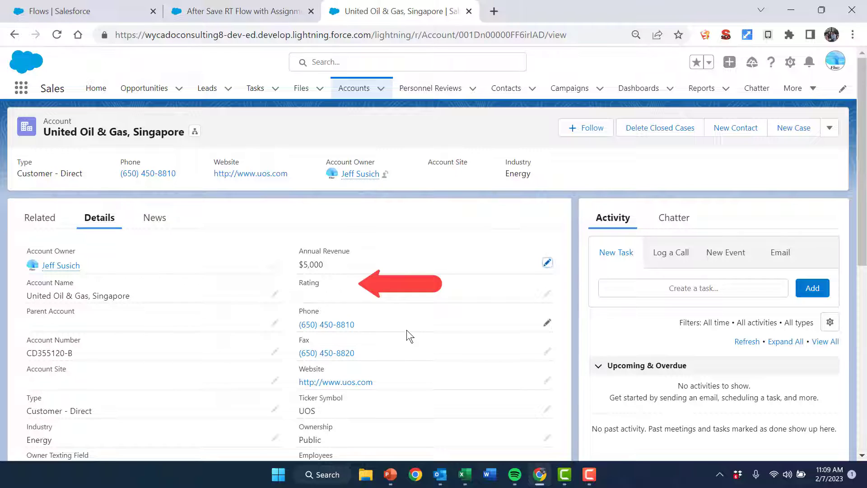
{"action": "left_click", "coordinate": [258, 12]}
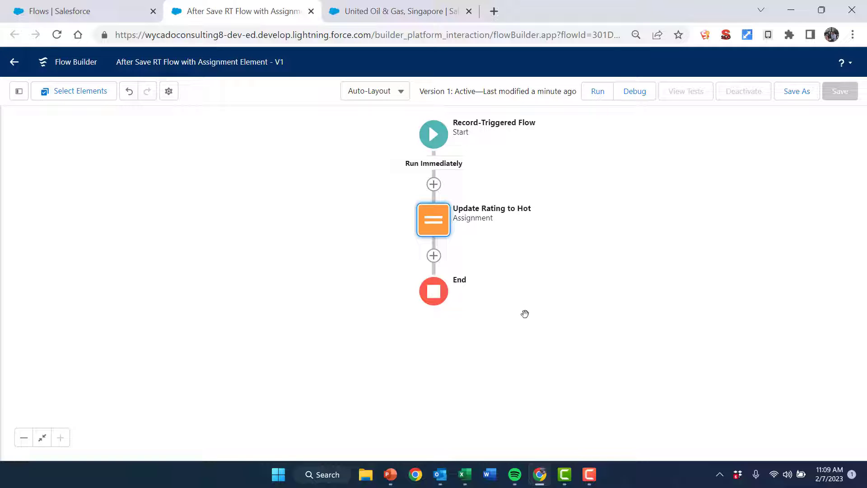
- Add an Update Triggering Record element after the assignment, labelled 'Update Rating'
{"action": "left_click", "coordinate": [434, 256]}
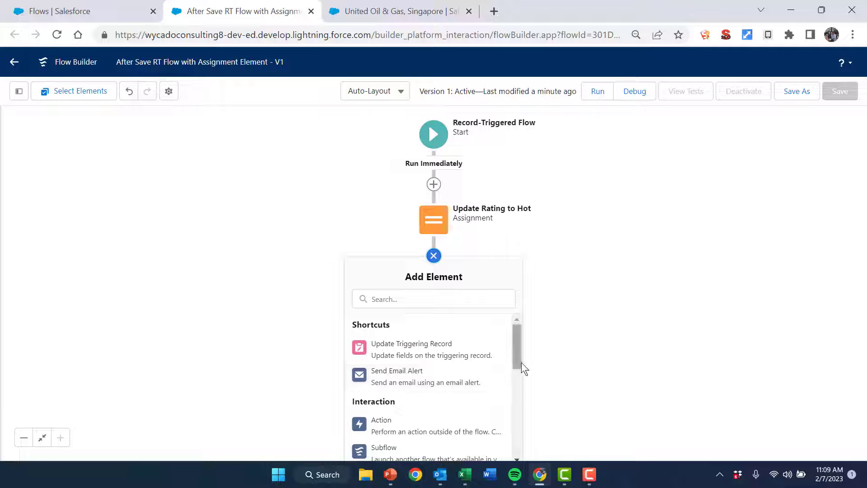
{"action": "left_click", "coordinate": [429, 353]}
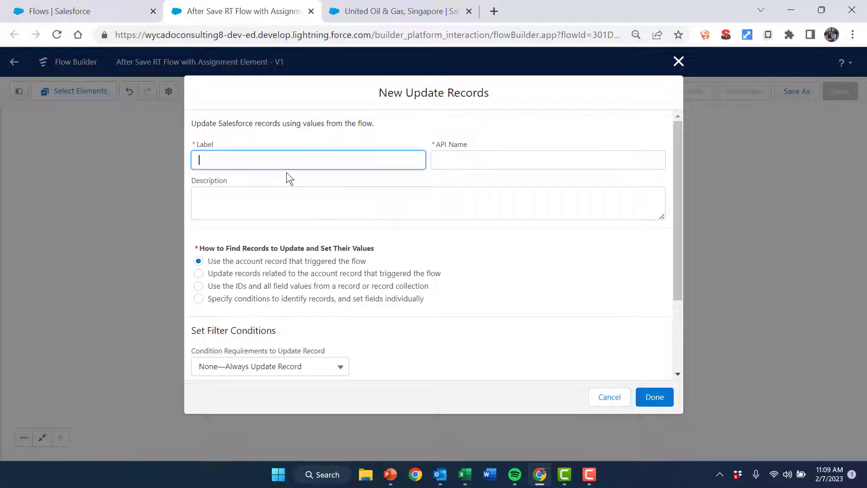
{"action": "type", "text": "Upoda"}
{"action": "key", "text": "BackSpace"}
{"action": "key", "text": "BackSpace"}
{"action": "key", "text": "BackSpace"}
{"action": "type", "text": "date "}
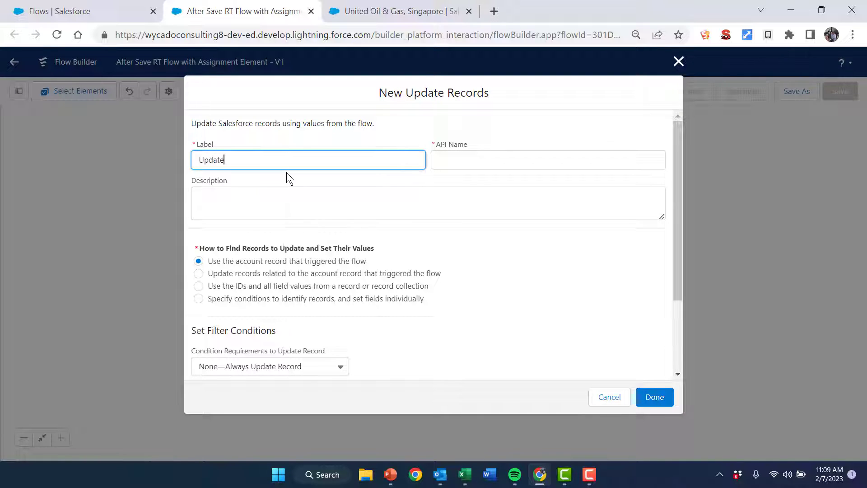
{"action": "type", "text": "Rating"}
{"action": "scroll", "coordinate": [426, 144], "scroll_direction": "down", "scroll_amount": 3}
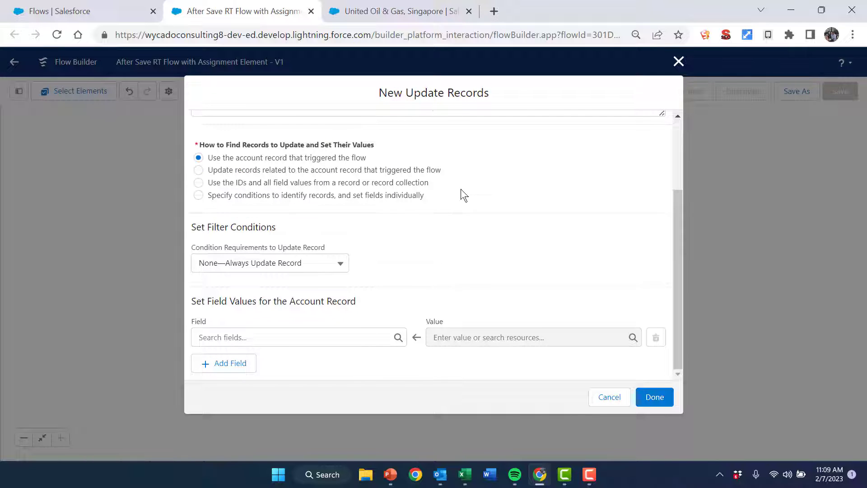
{"action": "scroll", "coordinate": [461, 189], "scroll_direction": "up", "scroll_amount": 3}
{"action": "left_click", "coordinate": [473, 145]}
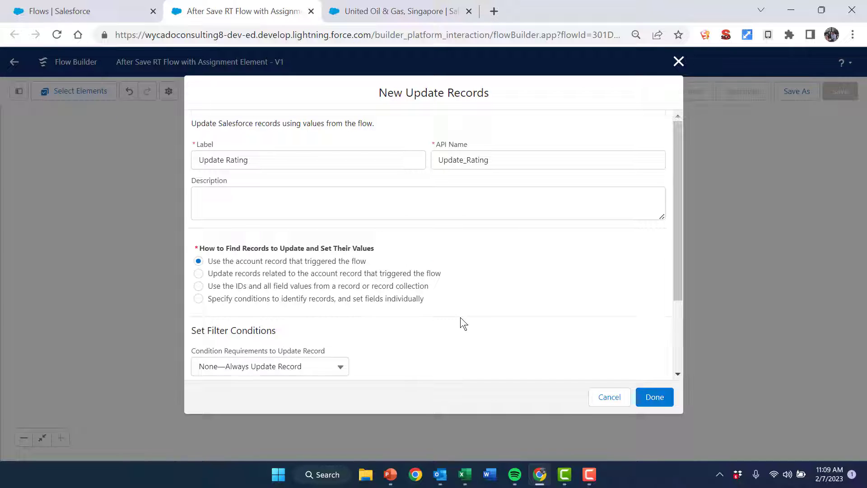
- Make the Update Rating element set the account's Rating field to Hot
{"action": "scroll", "coordinate": [460, 317], "scroll_direction": "down", "scroll_amount": 3}
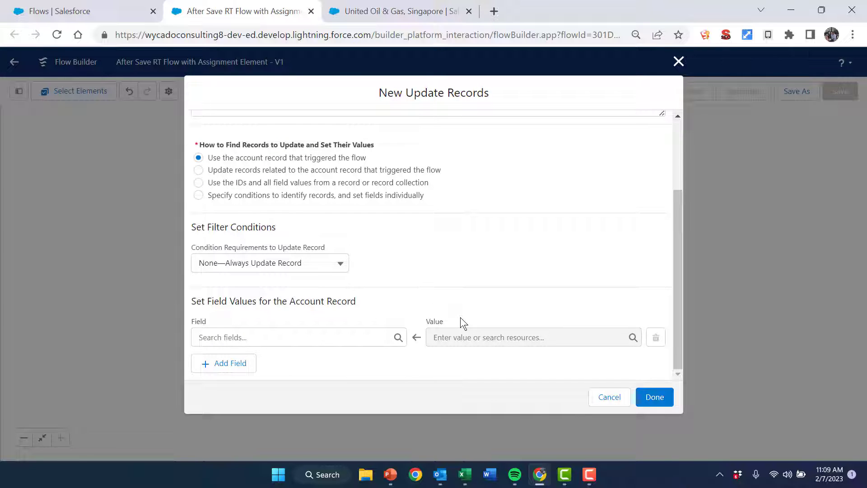
{"action": "left_click", "coordinate": [281, 337]}
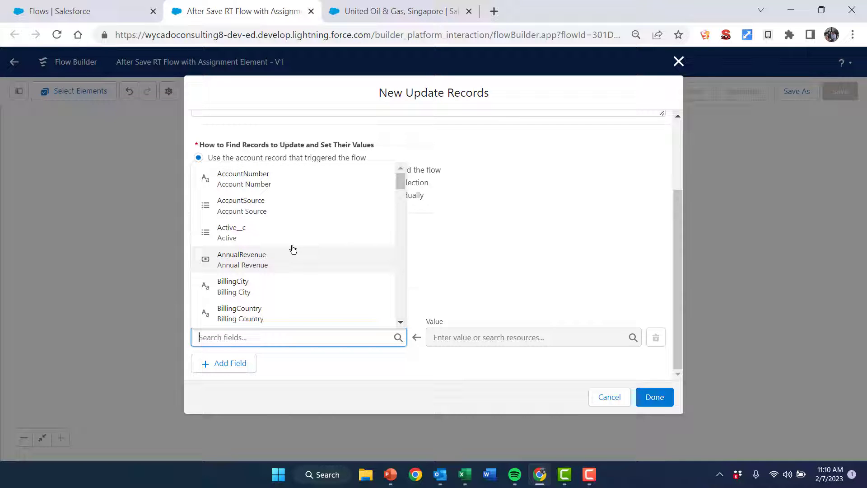
{"action": "type", "text": "ra"}
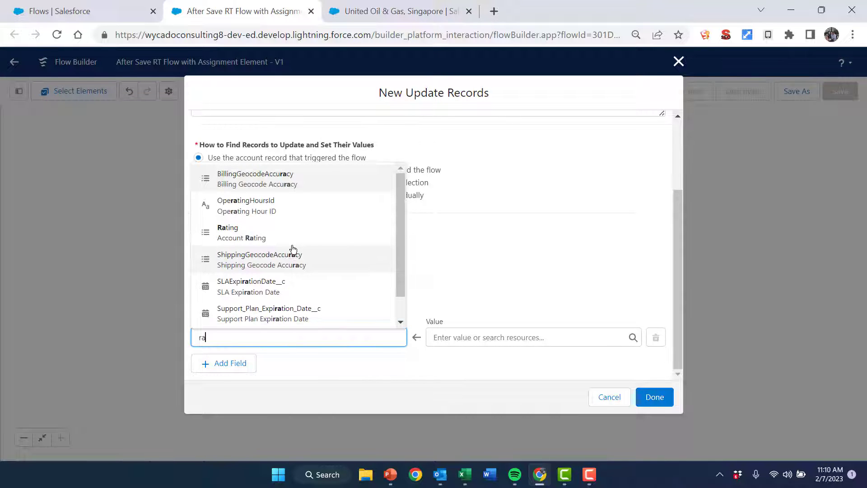
{"action": "left_click", "coordinate": [262, 231]}
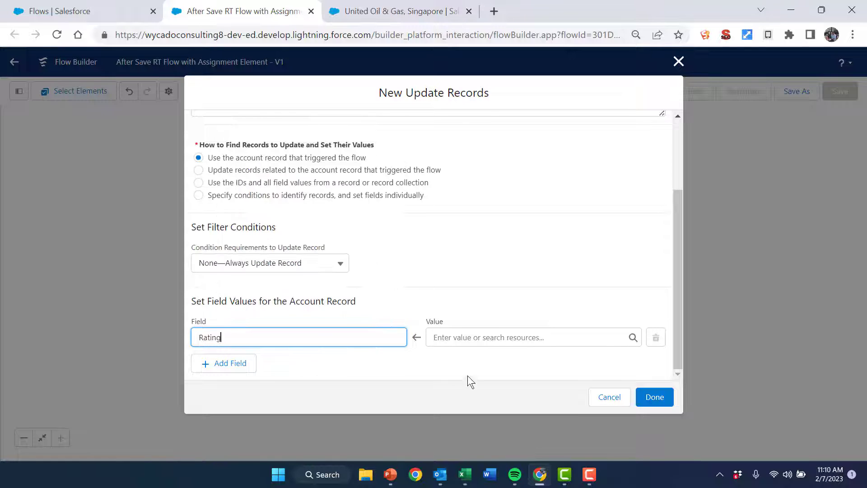
{"action": "left_click", "coordinate": [480, 334]}
{"action": "left_click", "coordinate": [483, 225]}
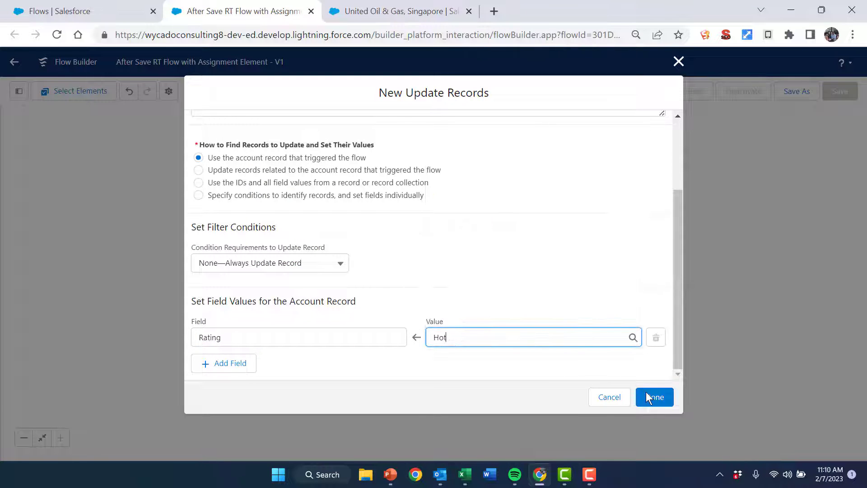
{"action": "left_click", "coordinate": [659, 400]}
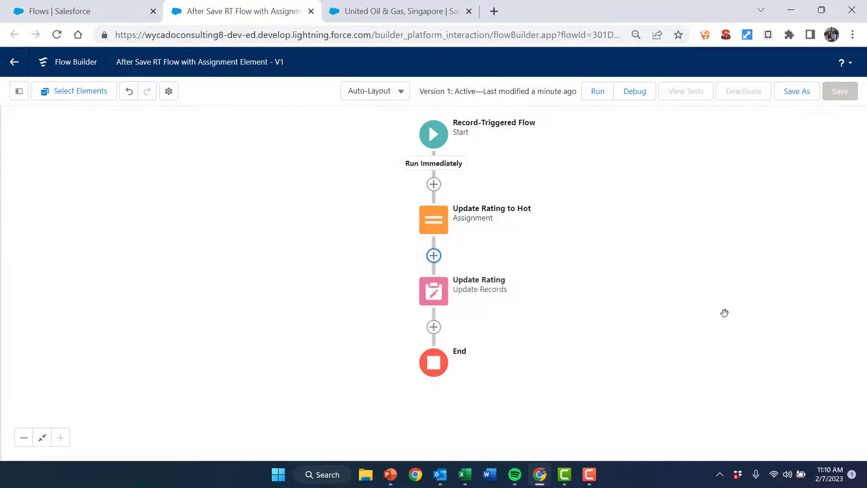
- Save the flow as a new version and activate Version 2
{"action": "left_click", "coordinate": [804, 96]}
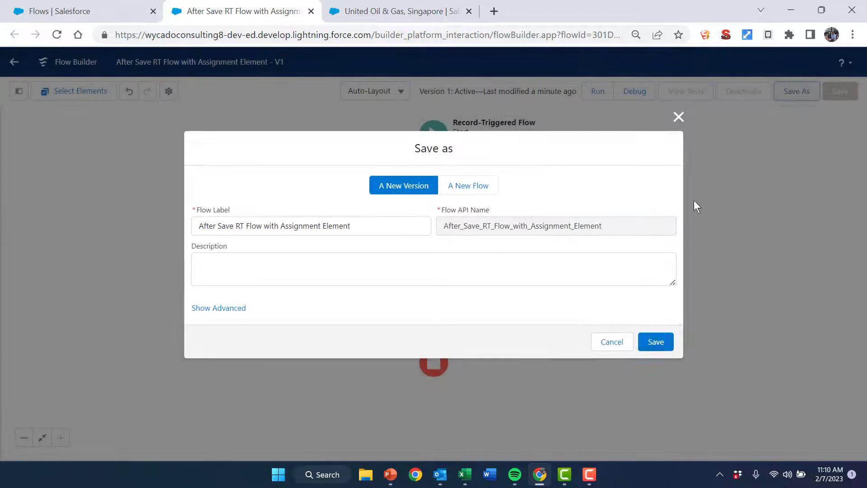
{"action": "left_click", "coordinate": [654, 342]}
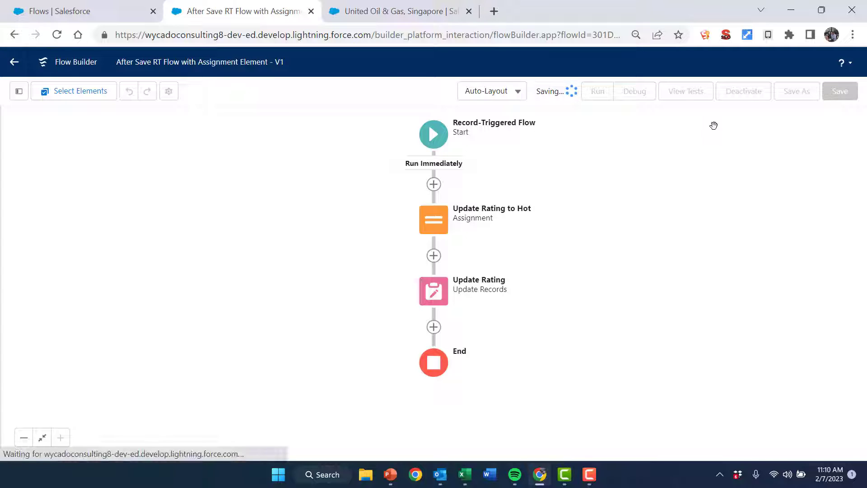
{"action": "left_click", "coordinate": [752, 91]}
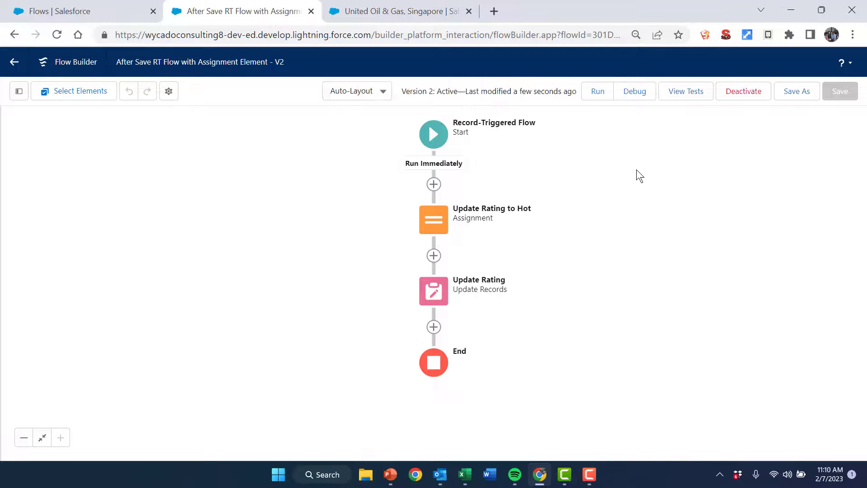
{"action": "left_click", "coordinate": [429, 18]}
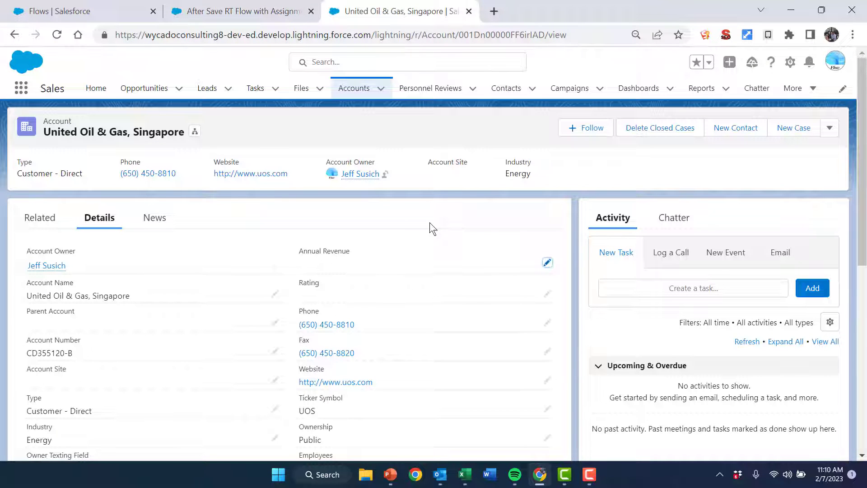
- Save United Oil & Gas, Singapore's Annual Revenue as 5000 so the flow sets its Rating to Hot
{"action": "left_click", "coordinate": [547, 265]}
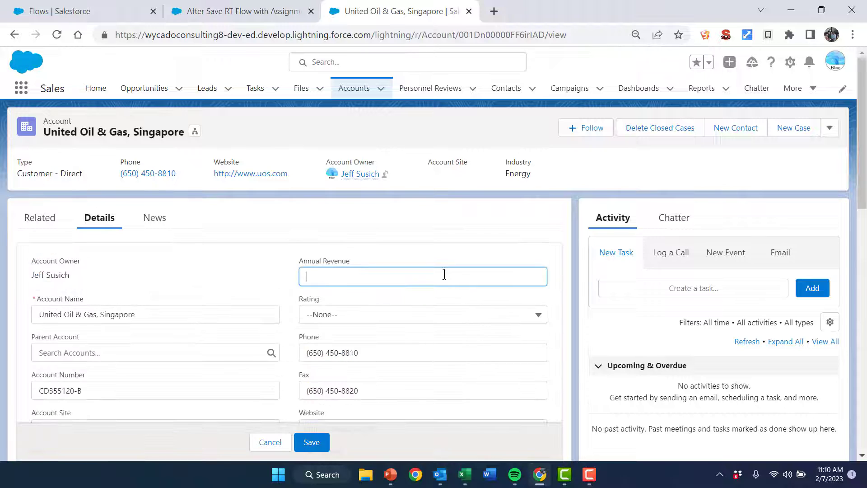
{"action": "type", "text": "5000"}
{"action": "left_click", "coordinate": [316, 442]}
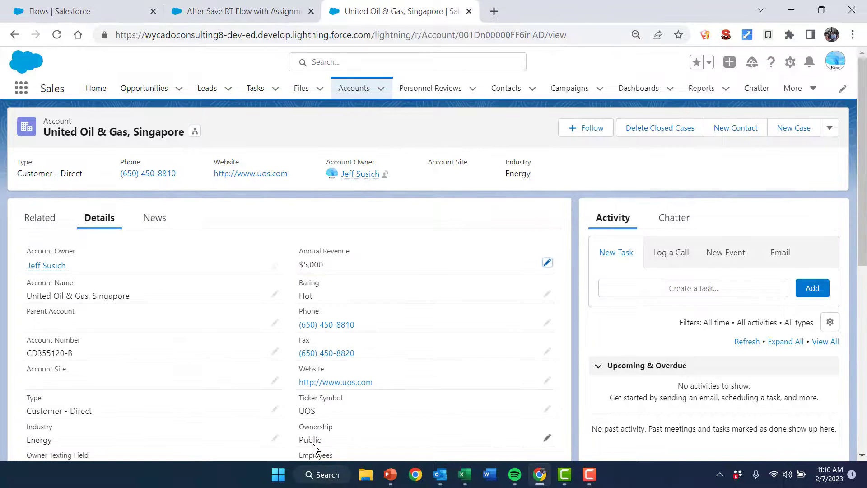